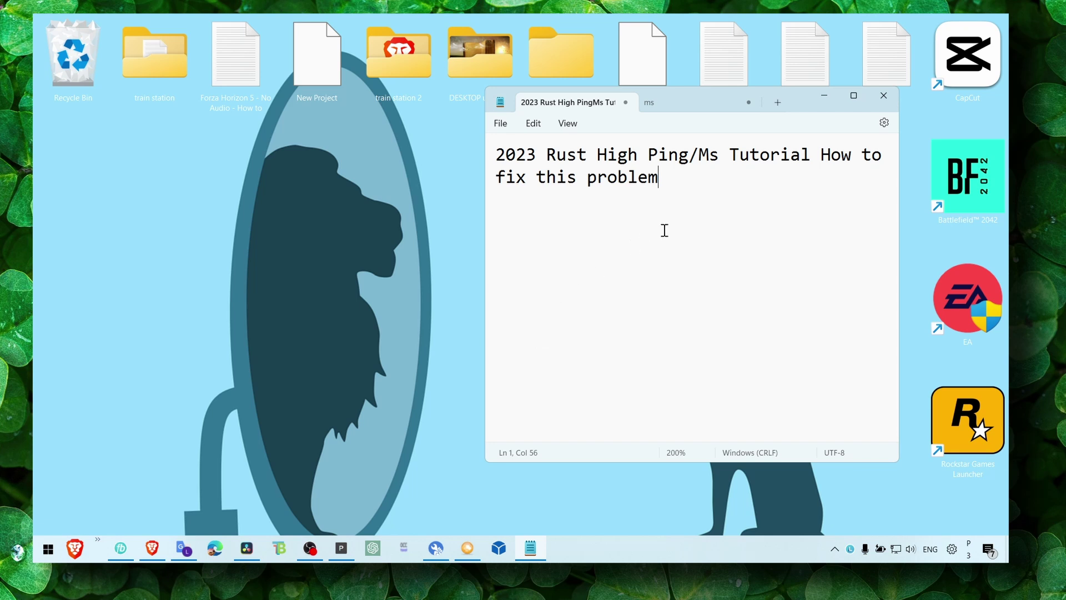
# Find Command Prompt through Windows search using "cmd" and run it as administrator.
pyautogui.press('super+s')
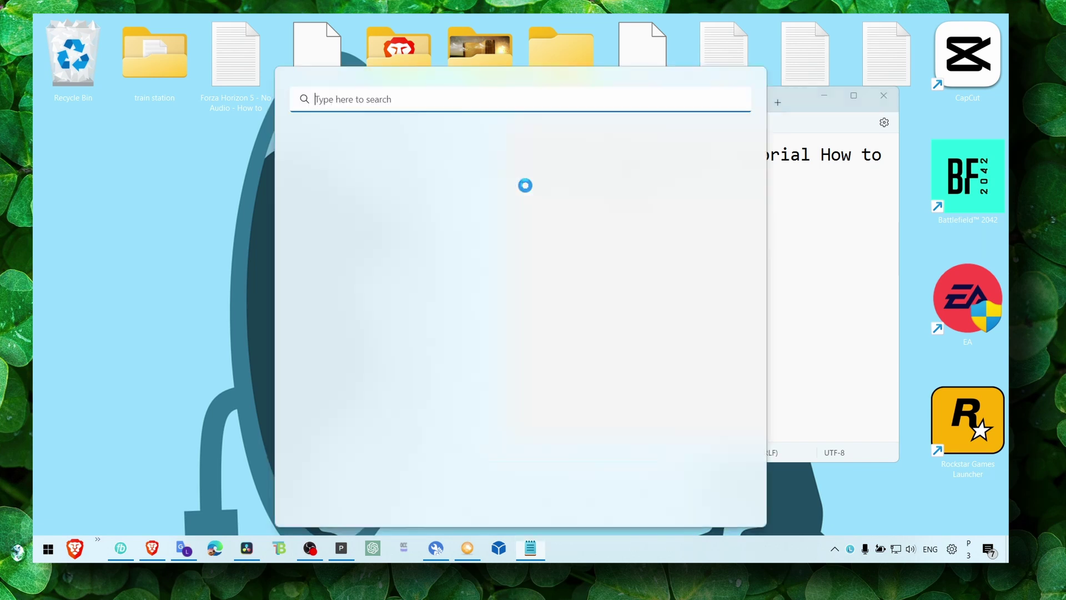
pyautogui.write('cmd')
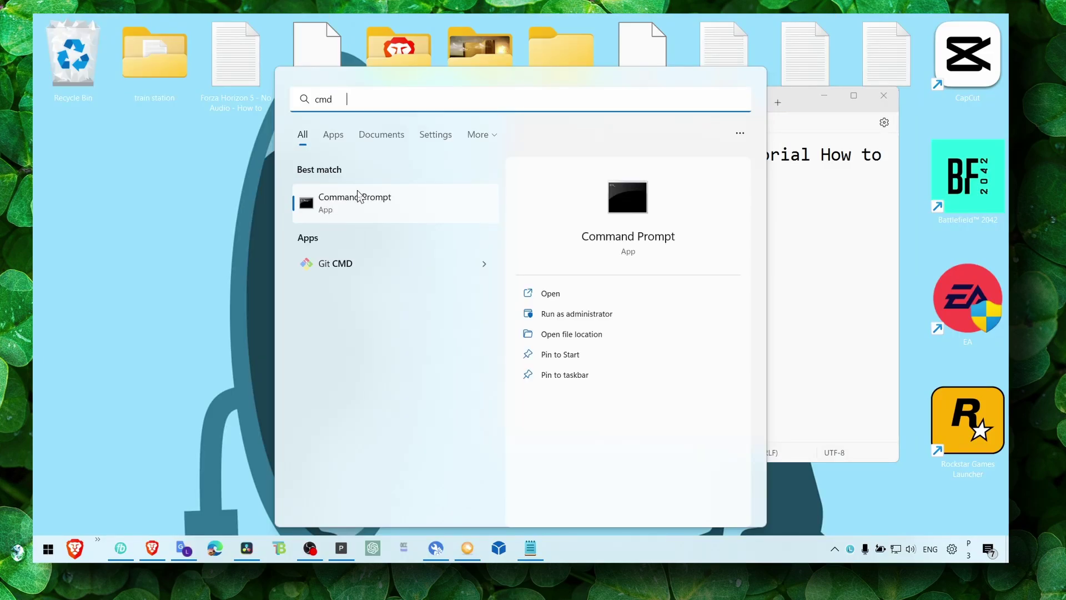
pyautogui.rightClick(360, 197)
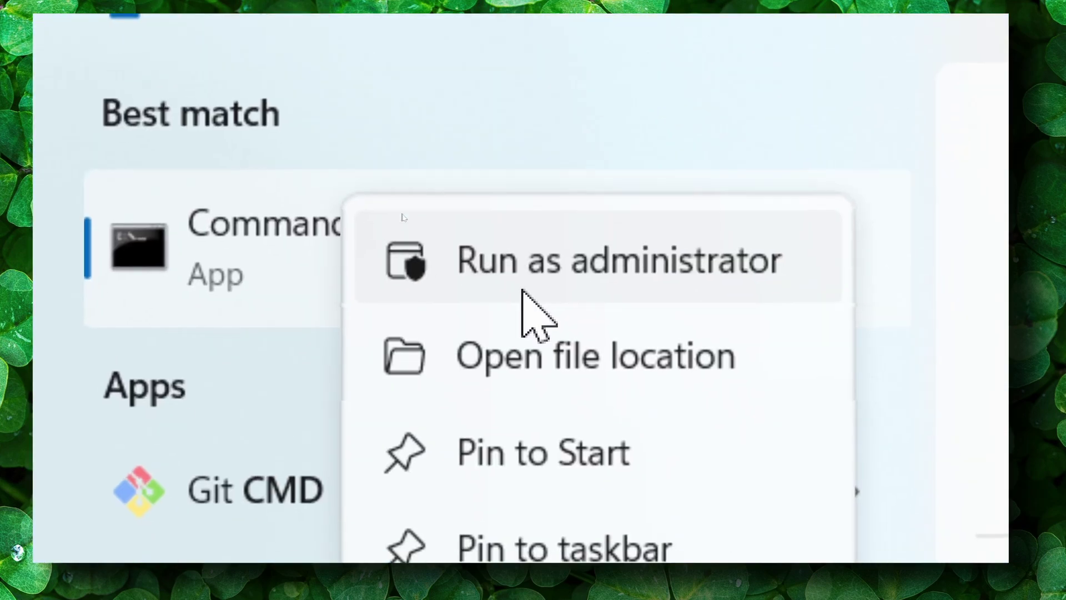
pyautogui.click(522, 289)
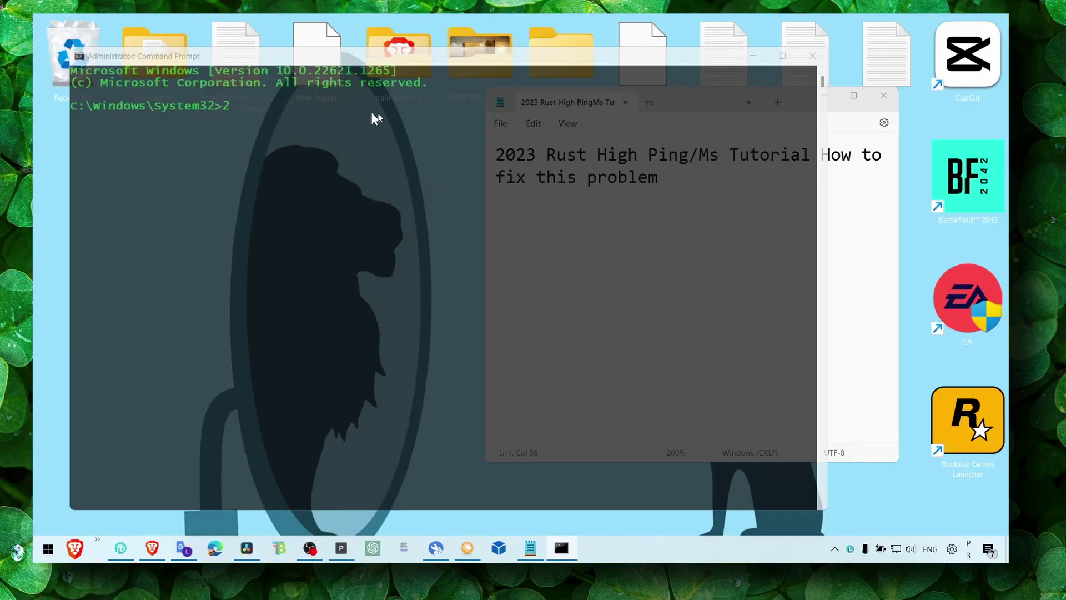
# Bring up the "ms" note over the Command Prompt window and clear the stray 2 from the command line.
pyautogui.click(737, 161)
pyautogui.click(690, 111)
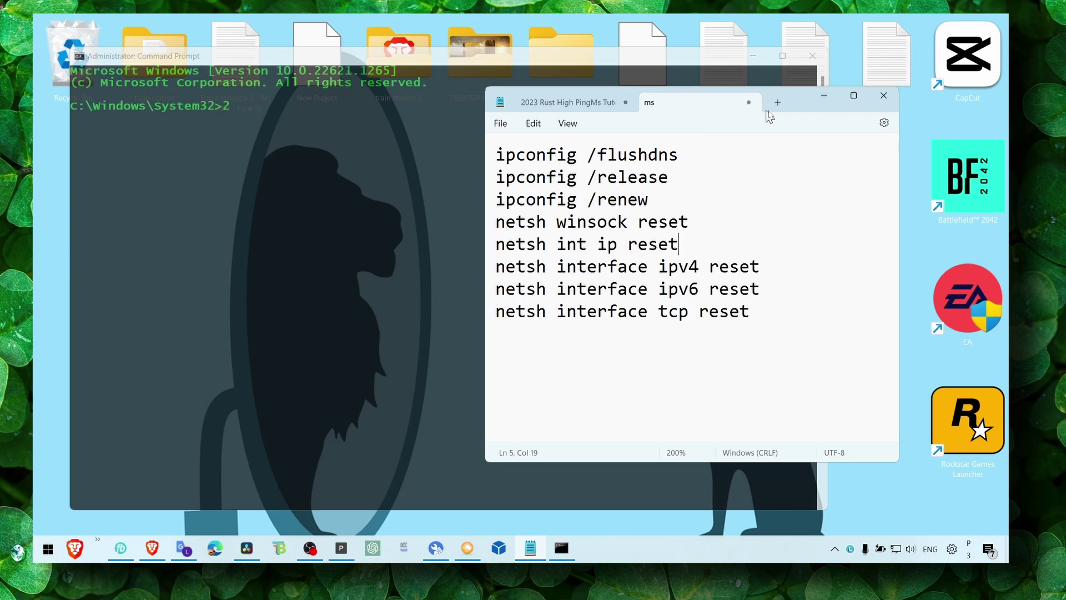
pyautogui.moveTo(772, 117); pyautogui.dragTo(351, 178)
pyautogui.hotkey('alt', 'Tab')
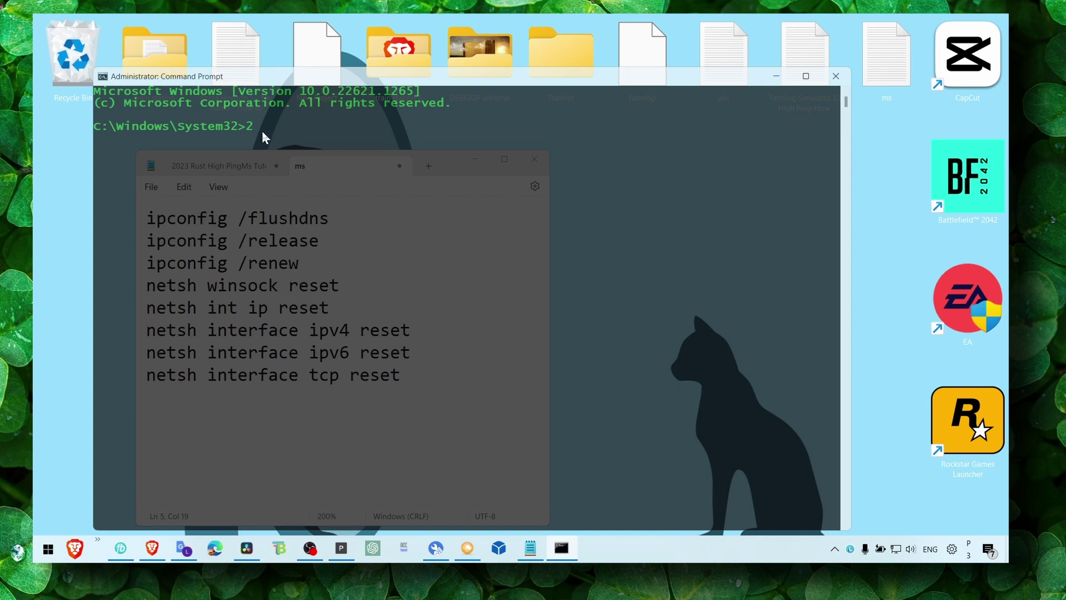
pyautogui.press('BackSpace')
# Review the network reset commands in the "ms" note, from ipconfig /flushdns through netsh interface tcp reset.
pyautogui.click(506, 523)
pyautogui.tripleClick(362, 376)
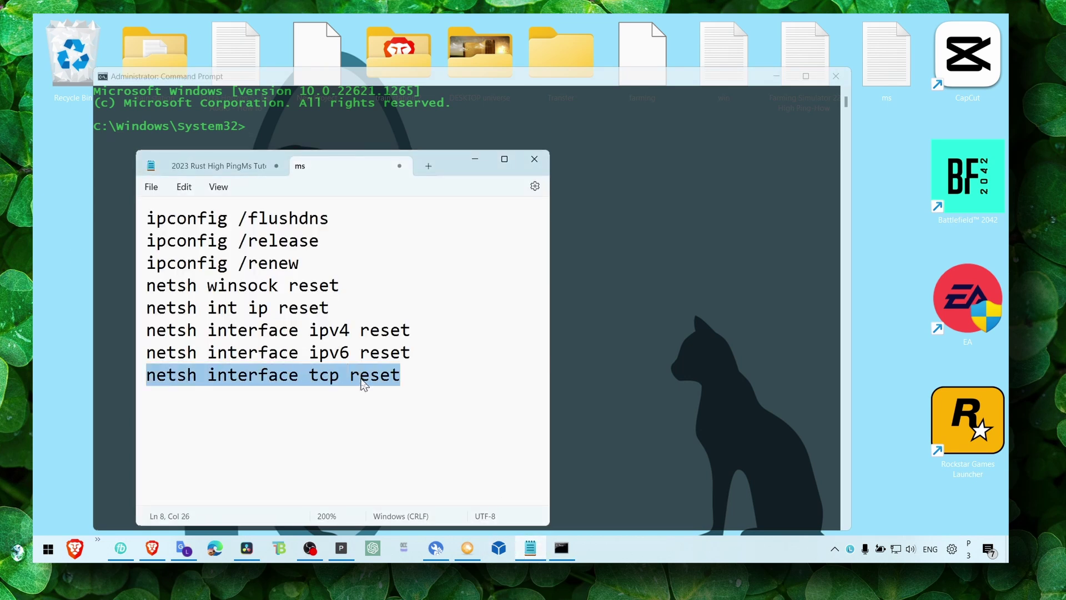
pyautogui.tripleClick(252, 239)
pyautogui.click(251, 211)
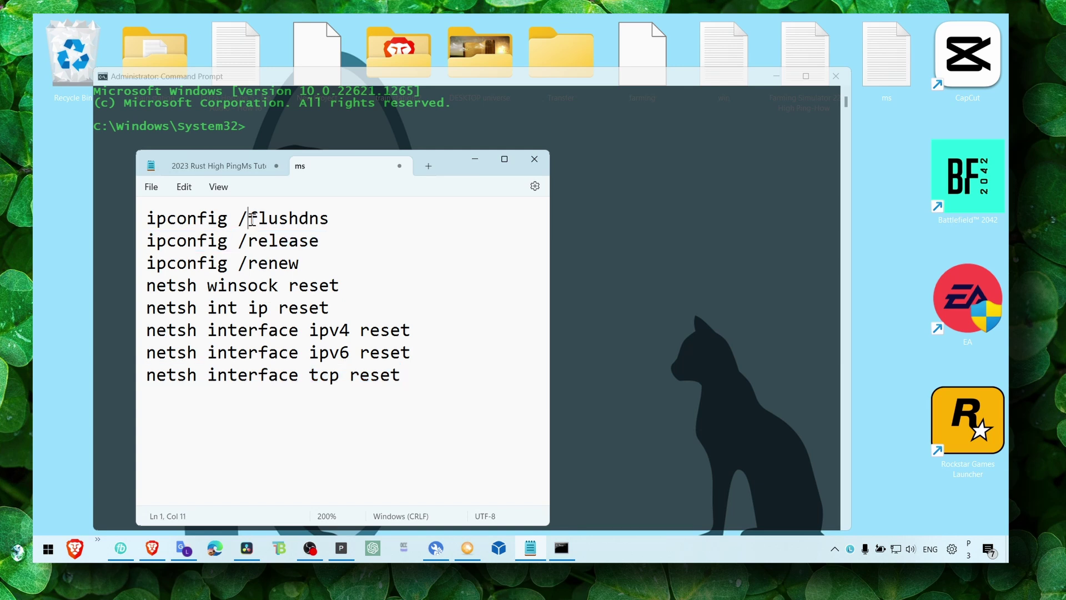
pyautogui.moveTo(319, 240); pyautogui.dragTo(298, 240)
pyautogui.click(249, 256)
pyautogui.moveTo(340, 286); pyautogui.dragTo(190, 286)
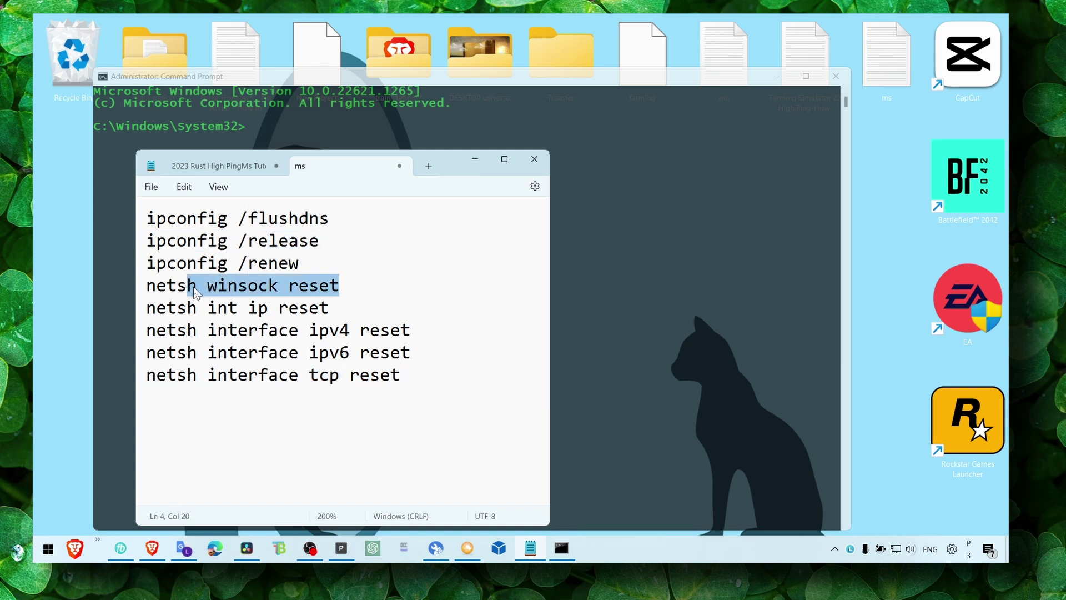
pyautogui.click(197, 288)
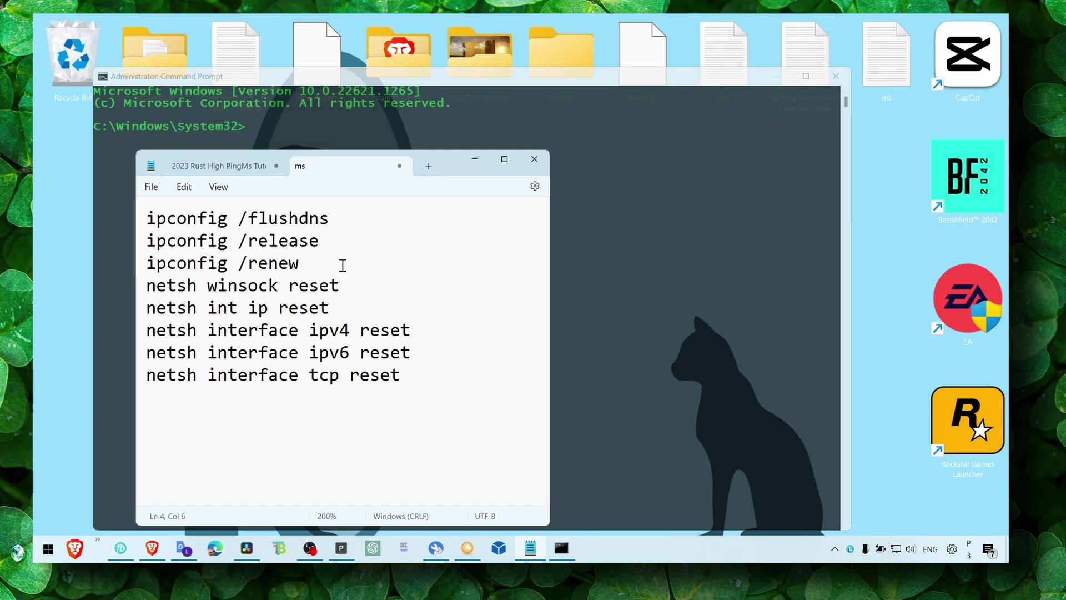
pyautogui.moveTo(342, 265); pyautogui.dragTo(167, 261)
pyautogui.moveTo(303, 278); pyautogui.dragTo(157, 277)
pyautogui.click(224, 285)
pyautogui.tripleClick(309, 218)
pyautogui.tripleClick(297, 240)
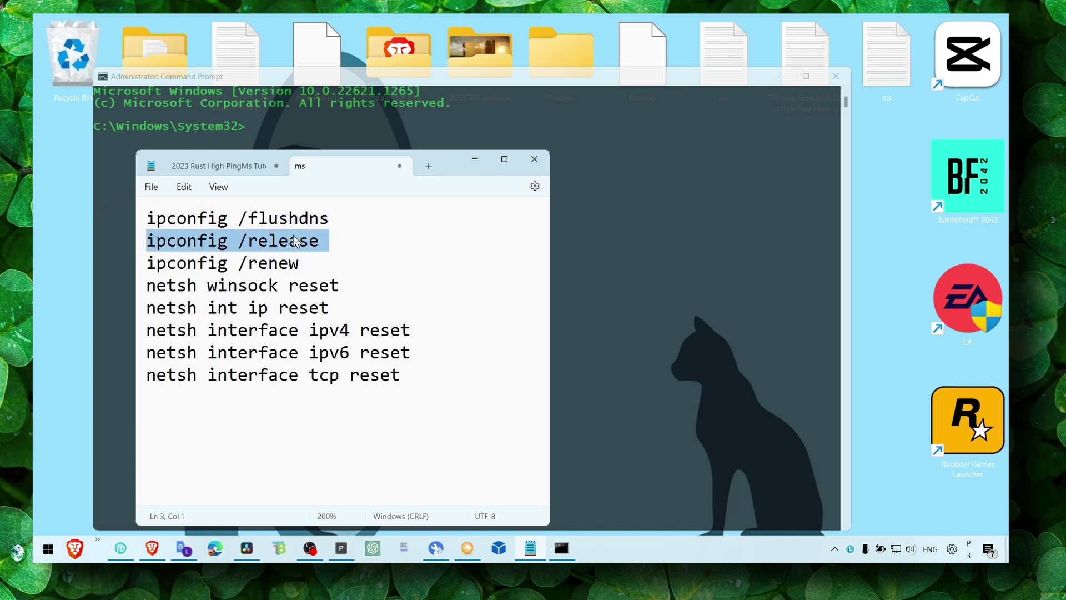
pyautogui.doubleClick(274, 262)
pyautogui.doubleClick(242, 285)
pyautogui.click(269, 307)
pyautogui.click(268, 352)
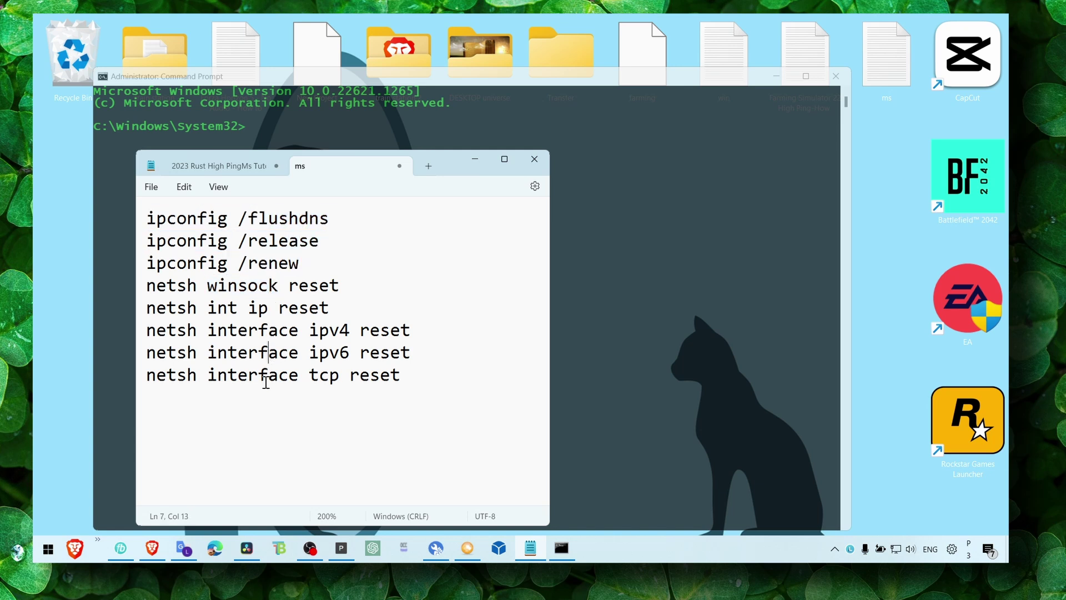
pyautogui.click(266, 379)
# Minimize the note and the Command Prompt to clear the desktop.
pyautogui.click(475, 159)
pyautogui.click(776, 76)
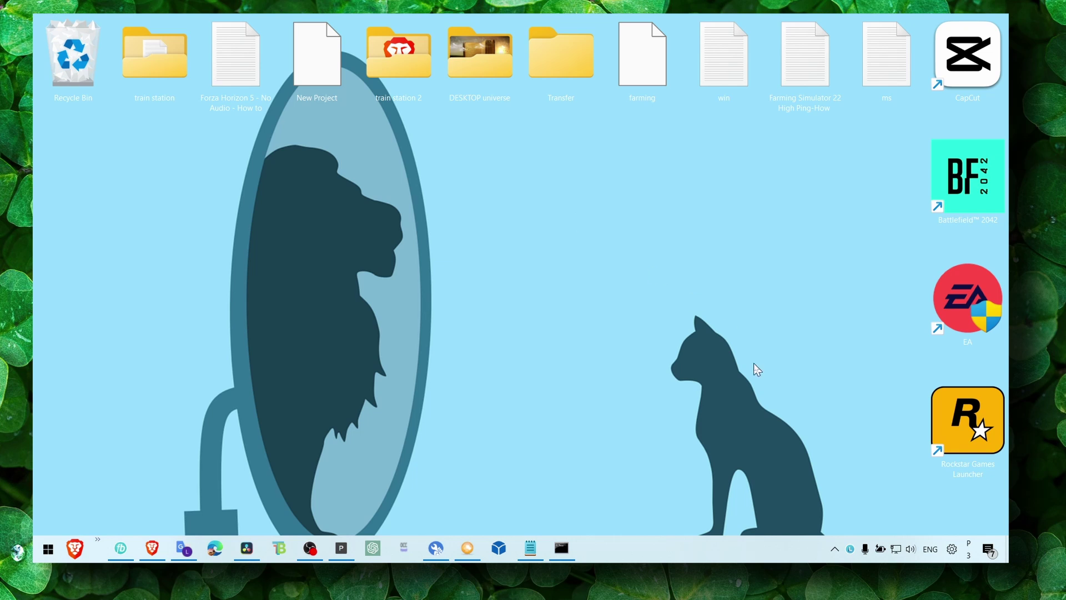
pyautogui.click(835, 550)
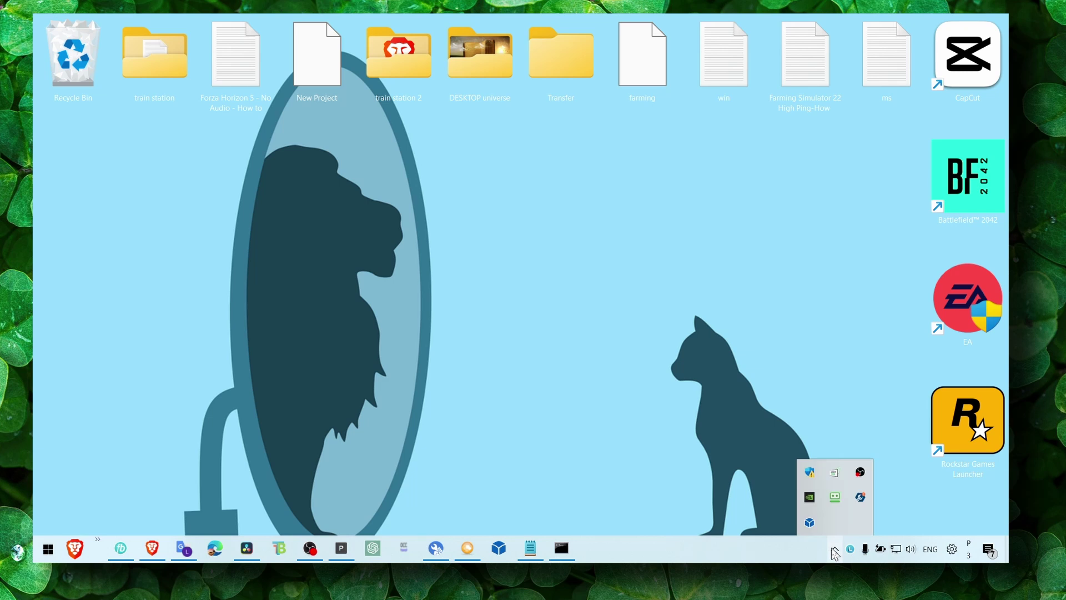
pyautogui.click(835, 551)
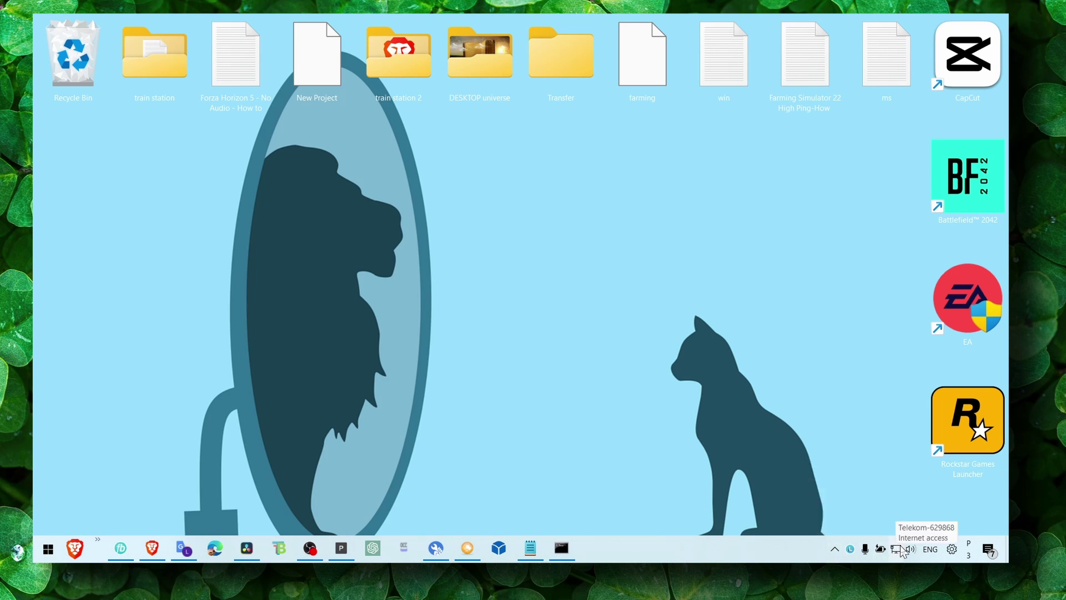
# Start troubleshooting network problems, choose the Ethernet adapter to diagnose, and cancel the wizard.
pyautogui.rightClick(902, 550)
pyautogui.click(888, 509)
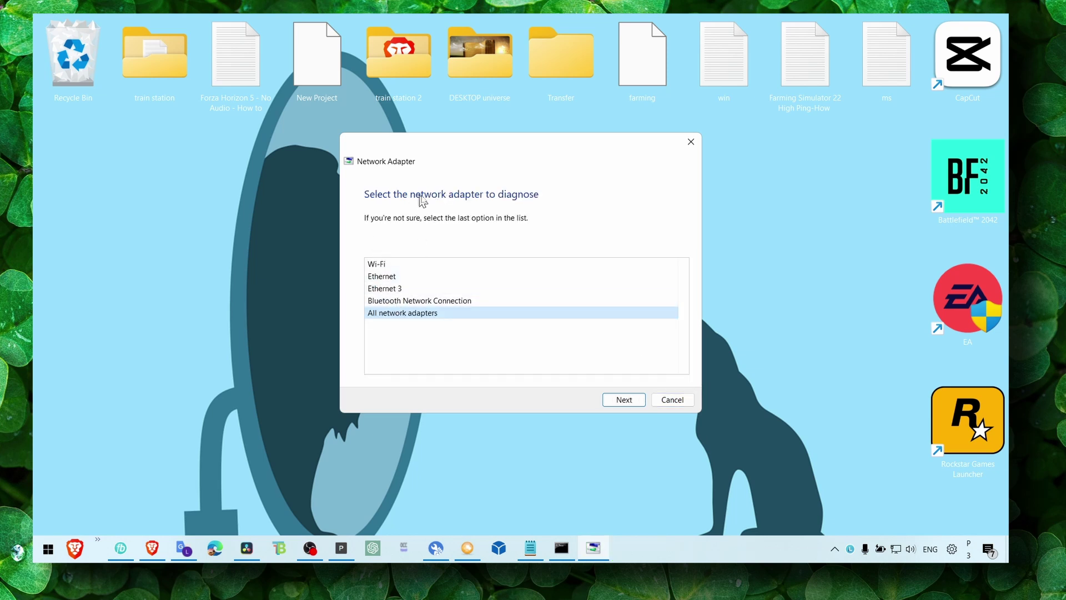
pyautogui.click(389, 288)
pyautogui.click(391, 265)
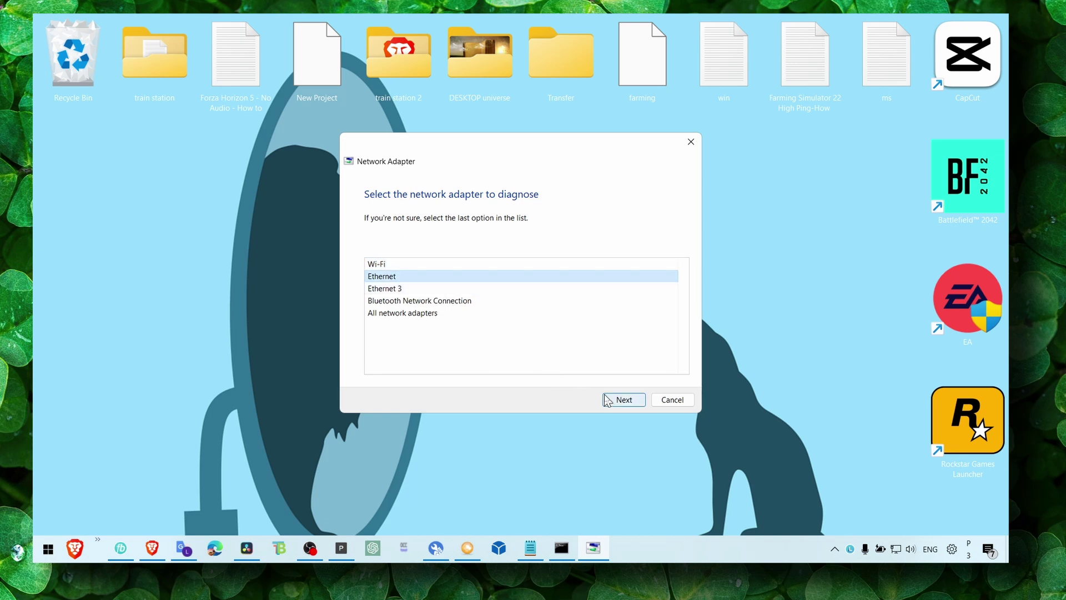
pyautogui.click(666, 400)
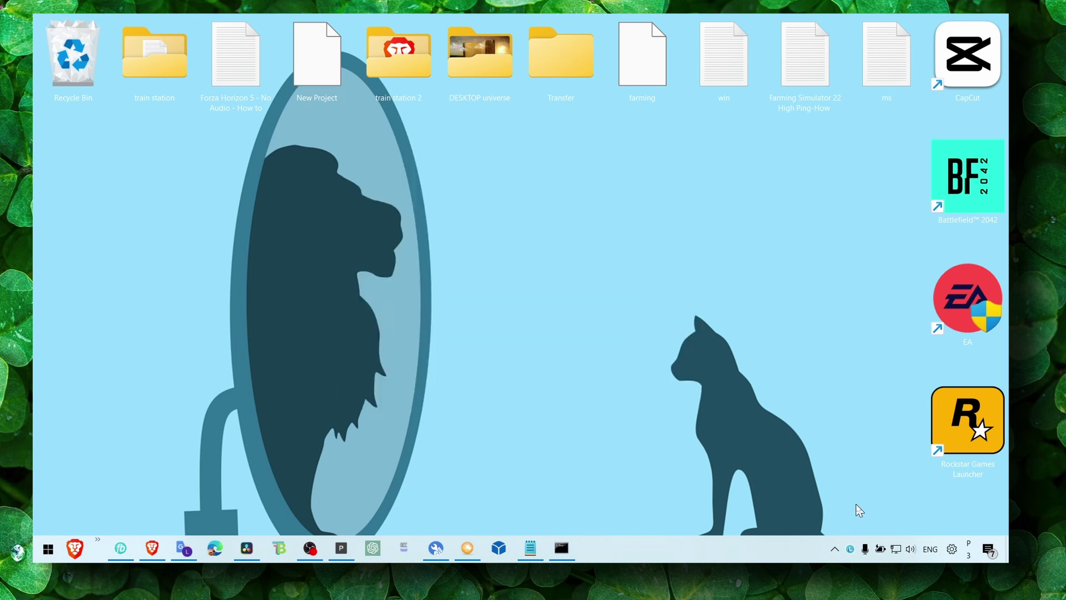
# Check the Wi-Fi status in the network flyout.
pyautogui.rightClick(896, 551)
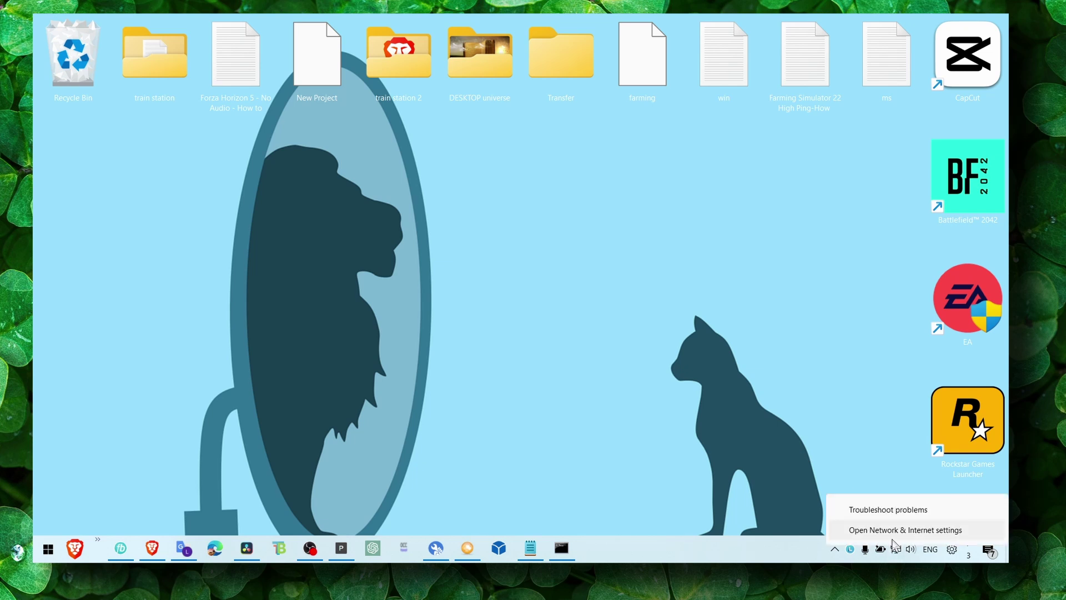
pyautogui.click(896, 552)
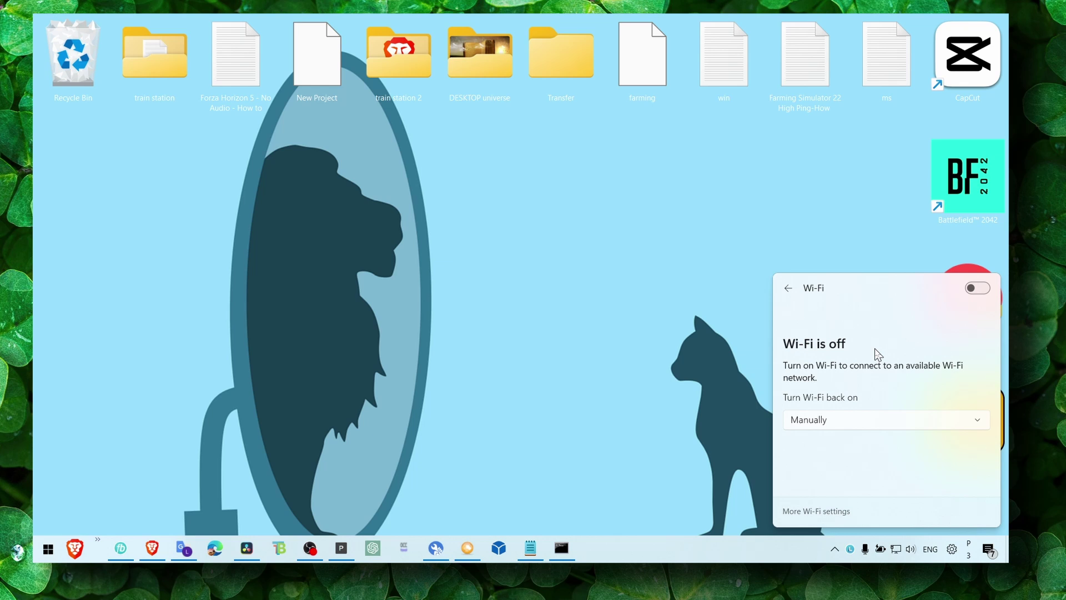
# Open Device Manager and expand the Network adapters category.
pyautogui.press('super')
pyautogui.write('deiv')
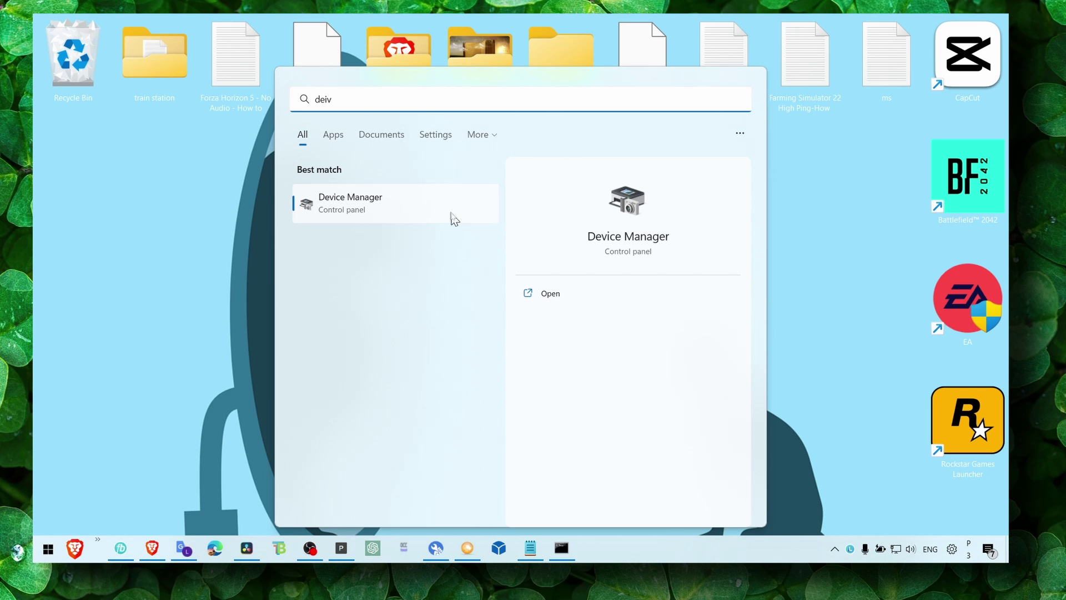
pyautogui.click(451, 216)
pyautogui.moveTo(325, 55); pyautogui.dragTo(517, 139)
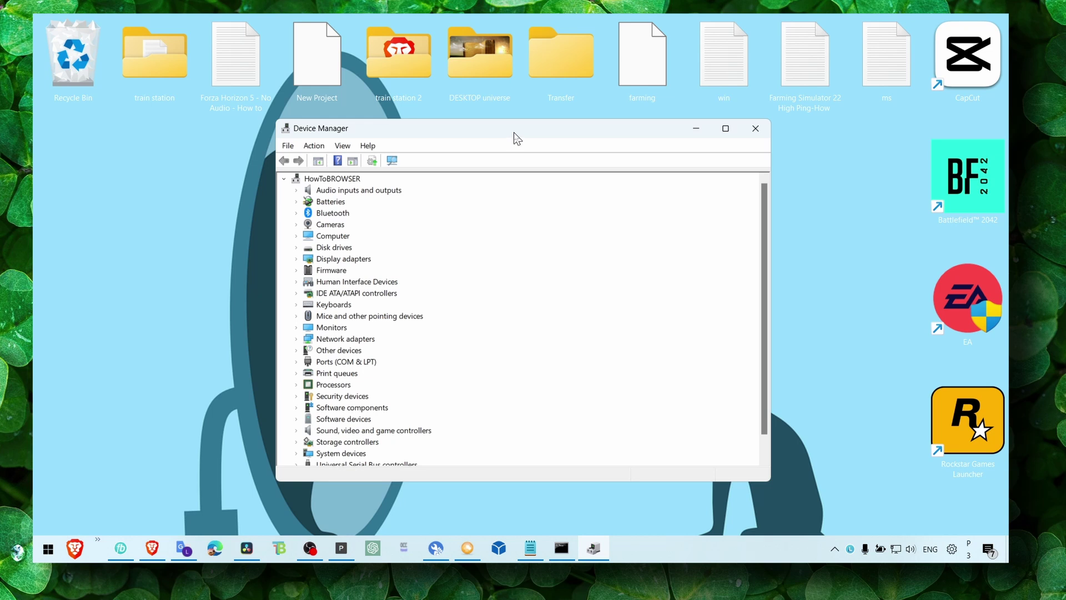
pyautogui.doubleClick(333, 342)
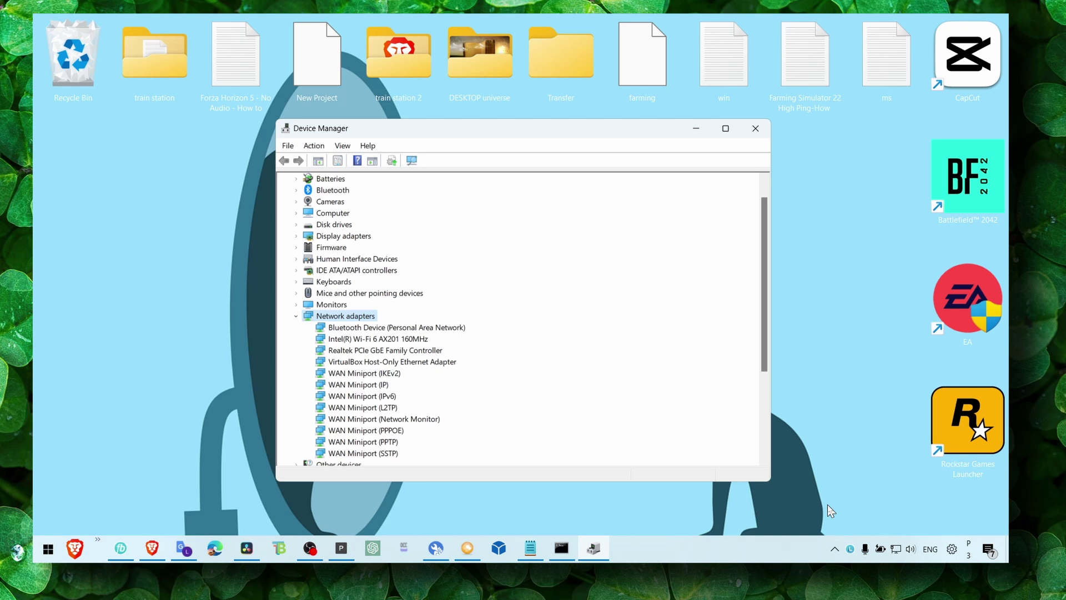
# Compare the current network connection with the entries under Network adapters to identify the Wi-Fi and Ethernet adapters.
pyautogui.click(895, 549)
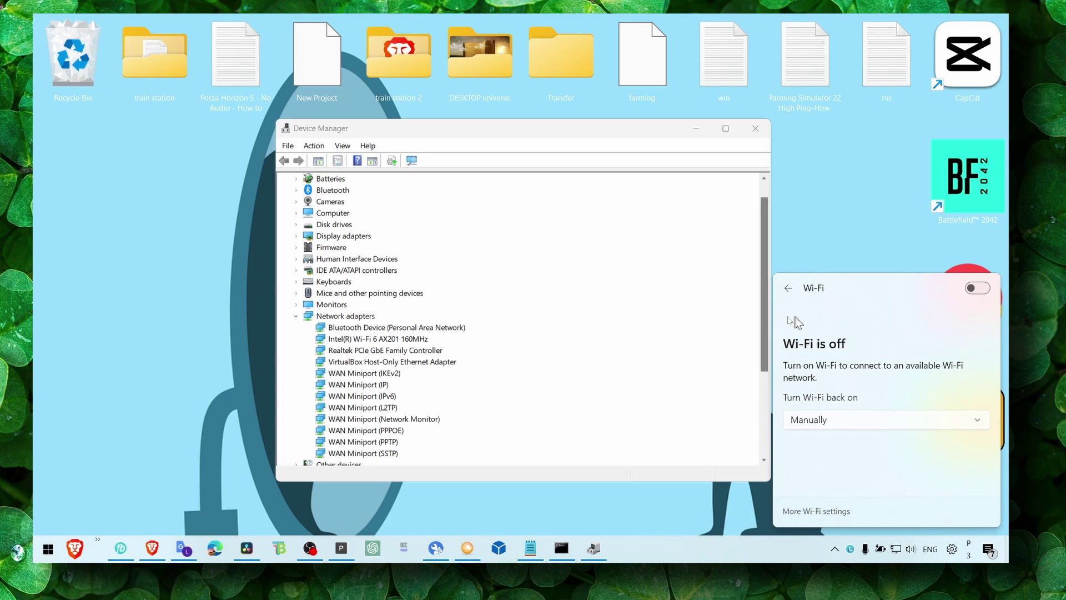
pyautogui.click(455, 305)
pyautogui.click(387, 339)
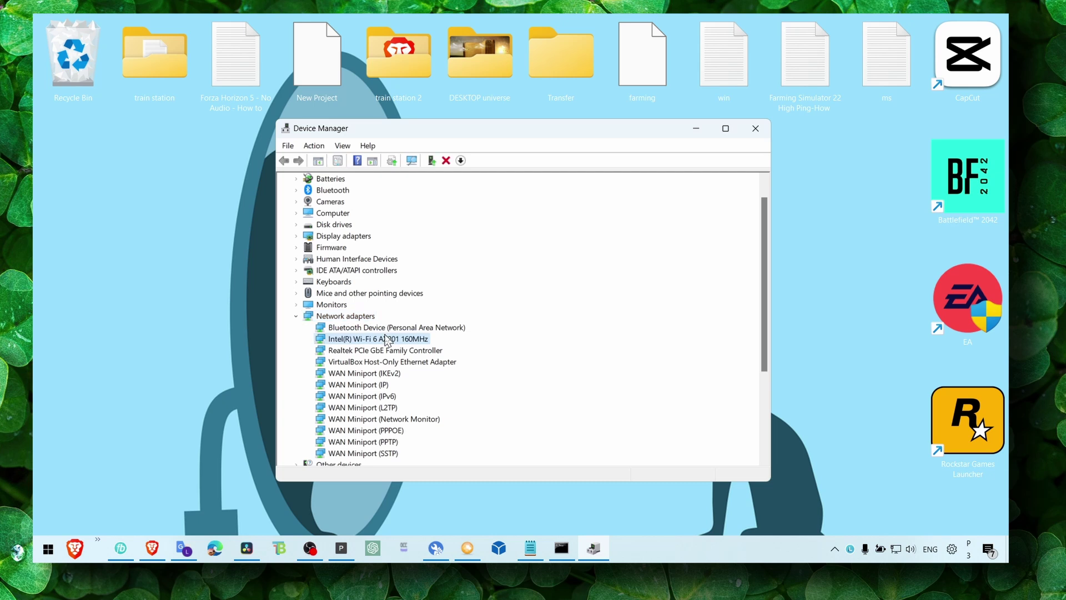
pyautogui.click(888, 550)
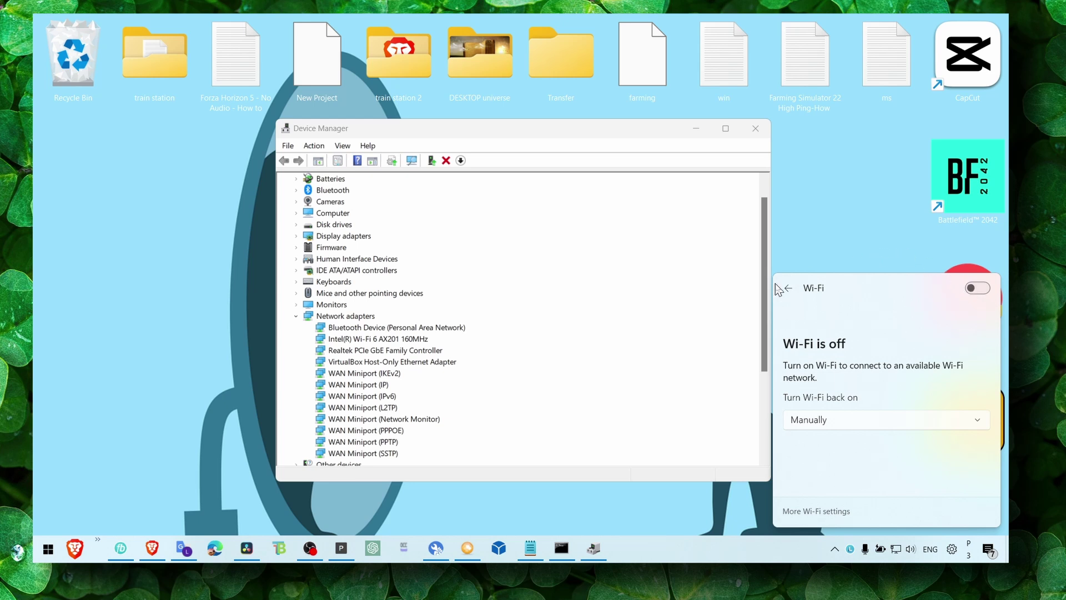
pyautogui.click(825, 249)
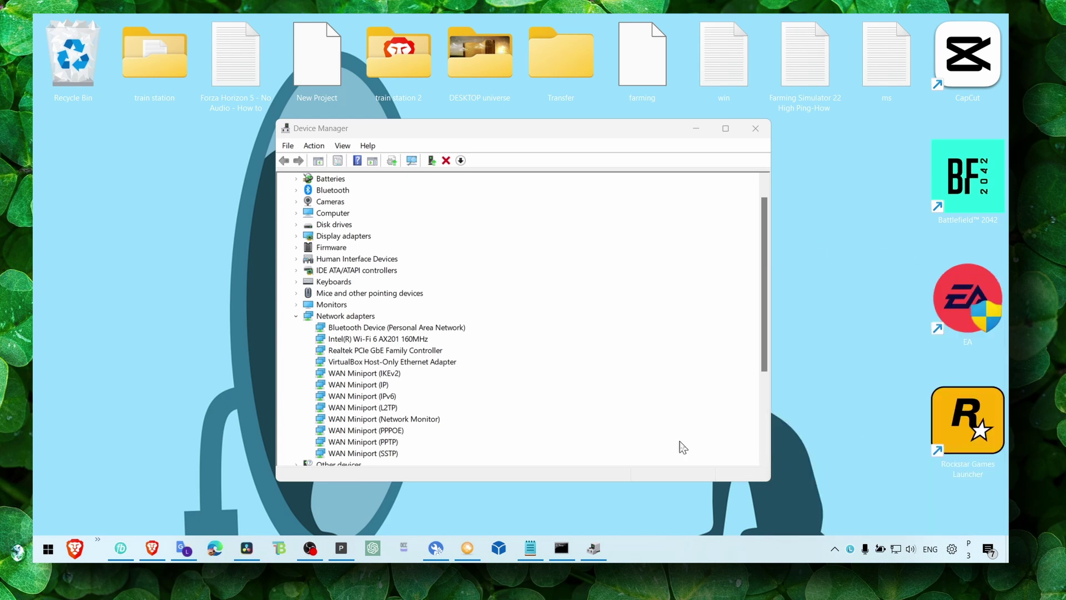
pyautogui.scroll(-1, 430, 383)
pyautogui.click(367, 340)
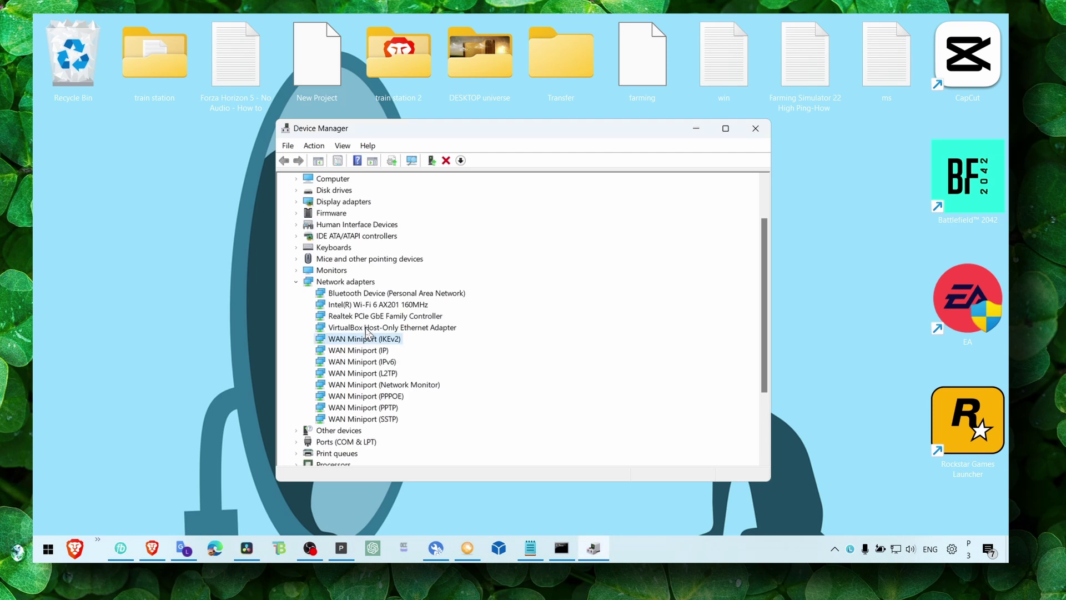
pyautogui.click(366, 317)
pyautogui.click(368, 306)
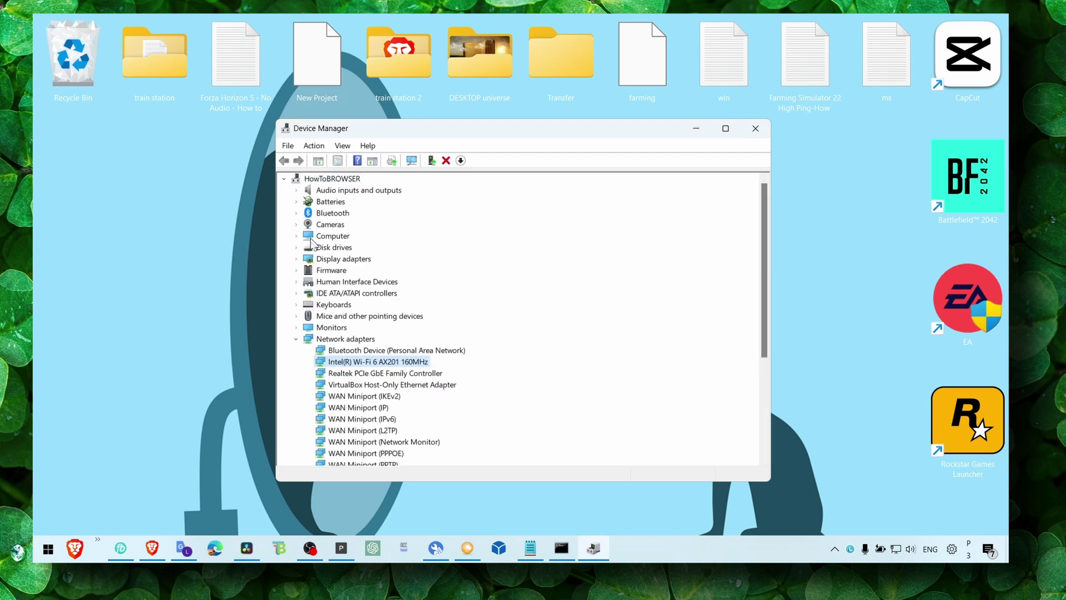
pyautogui.click(296, 339)
pyautogui.click(297, 340)
pyautogui.click(334, 328)
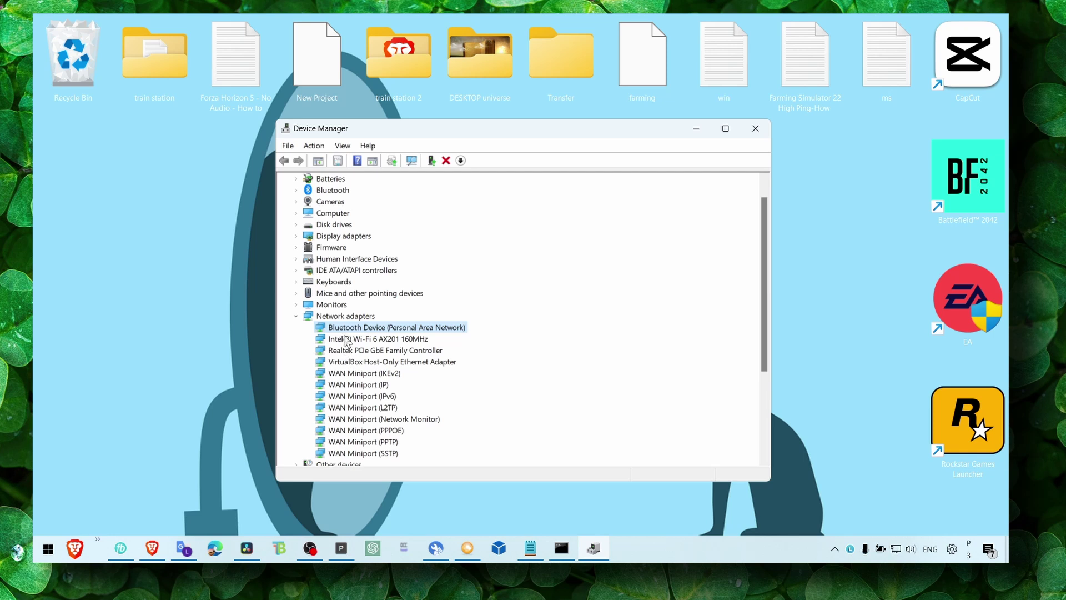
# Start an automatic driver update search for the Intel(R) Wi-Fi 6 AX201 160MHz adapter, and close the wizard and Device Manager.
pyautogui.rightClick(346, 338)
pyautogui.click(365, 345)
pyautogui.click(453, 291)
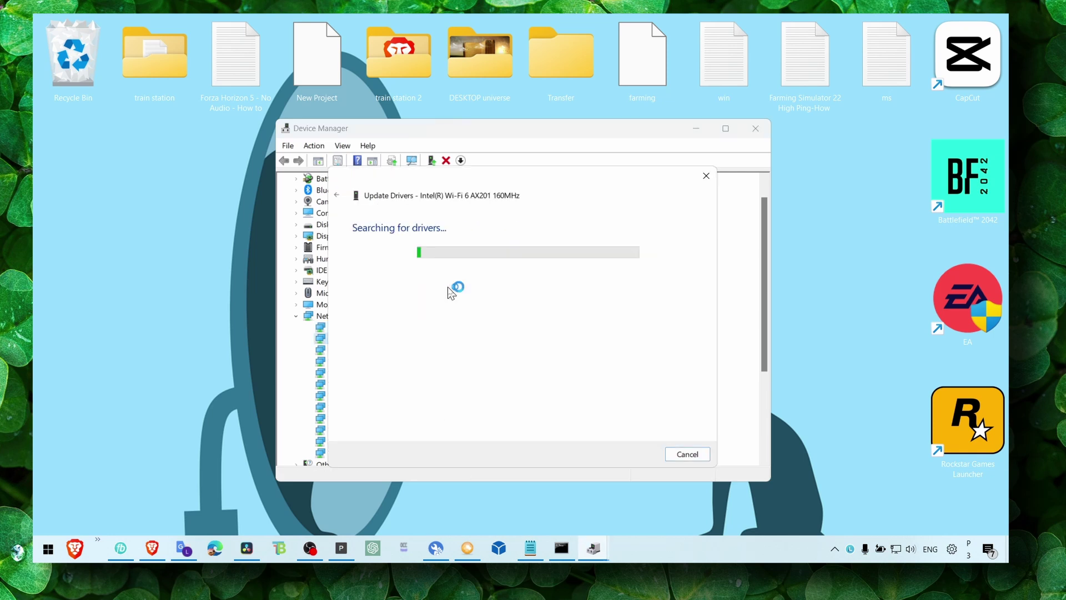
pyautogui.click(707, 184)
pyautogui.click(760, 133)
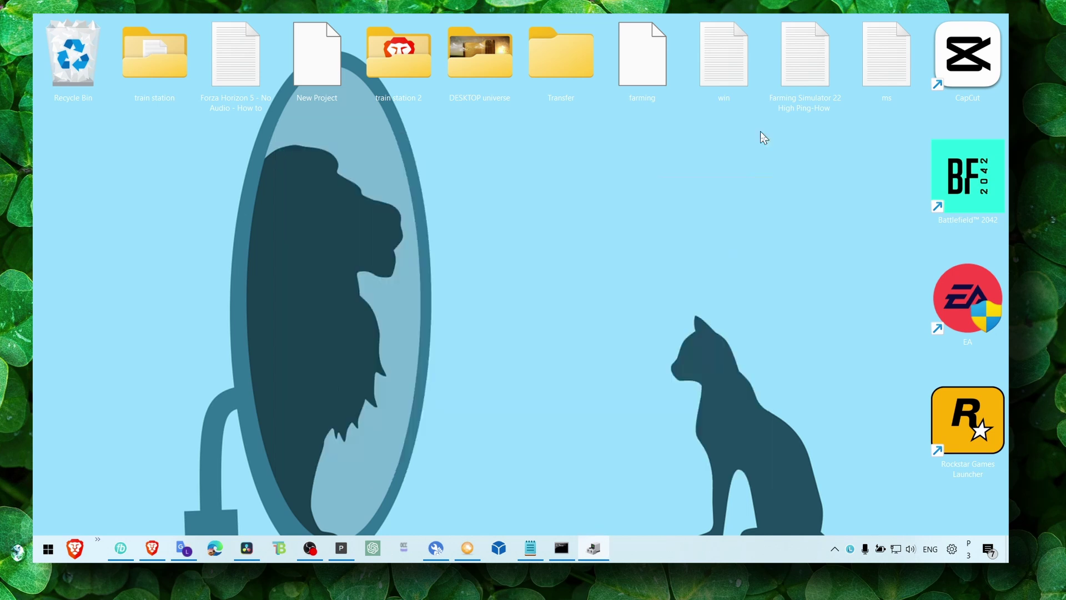
# Open the Windows Update settings and go to the advanced options.
pyautogui.press('super')
pyautogui.write('windows')
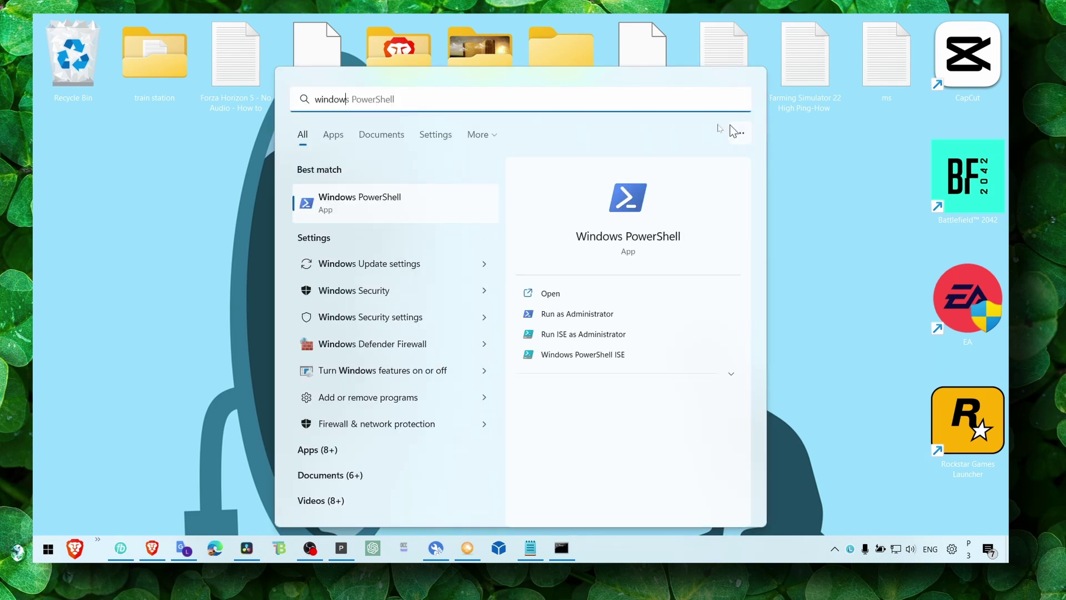
pyautogui.click(393, 264)
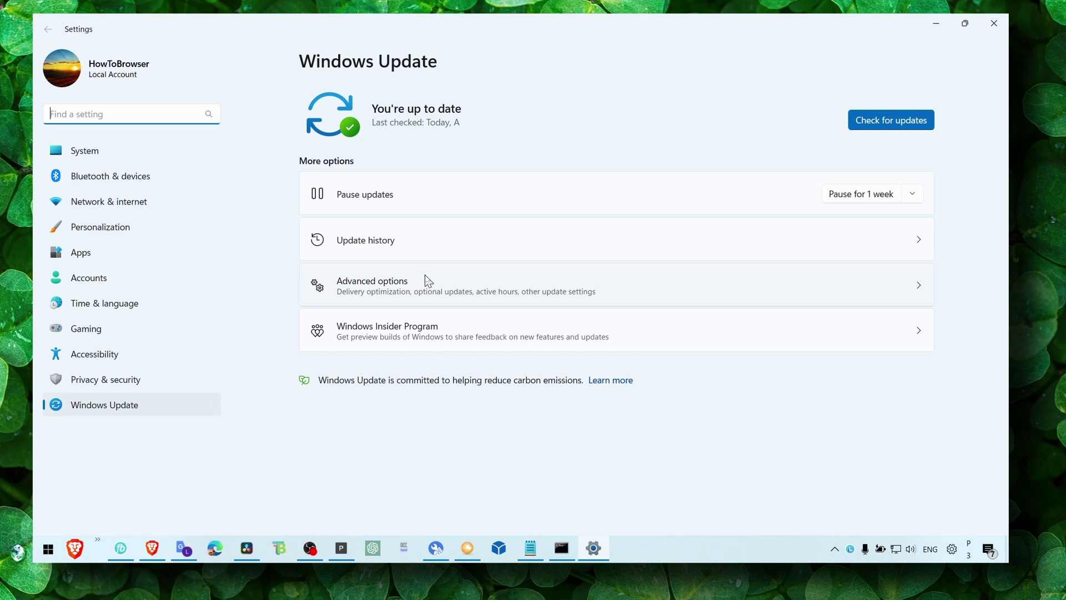
pyautogui.click(399, 300)
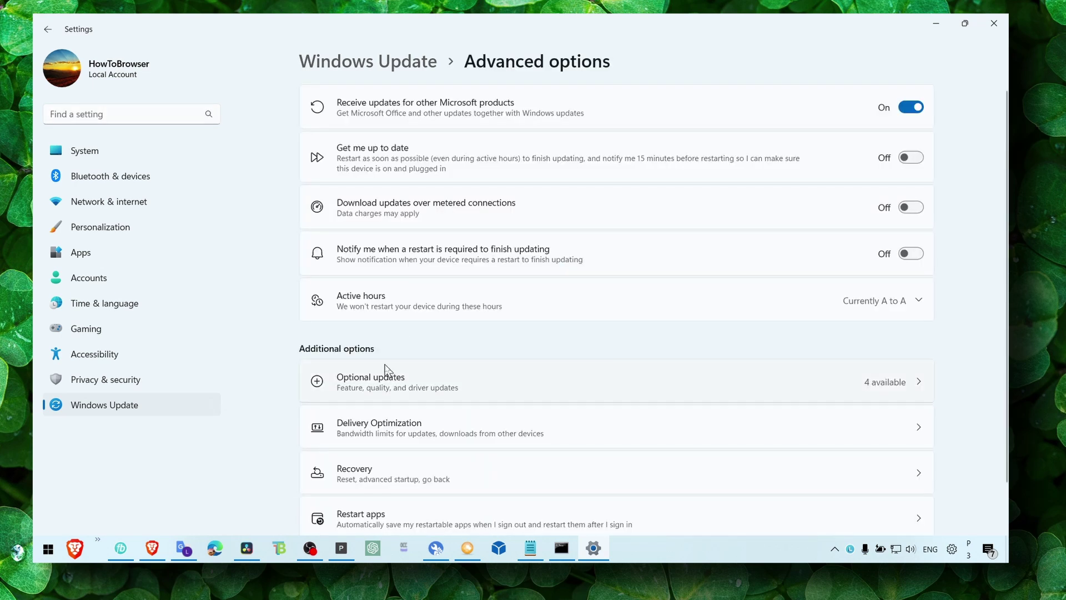
# Open the optional updates, select all four driver updates from Logitech and Fujitsu Siemens, and close Settings.
pyautogui.click(387, 376)
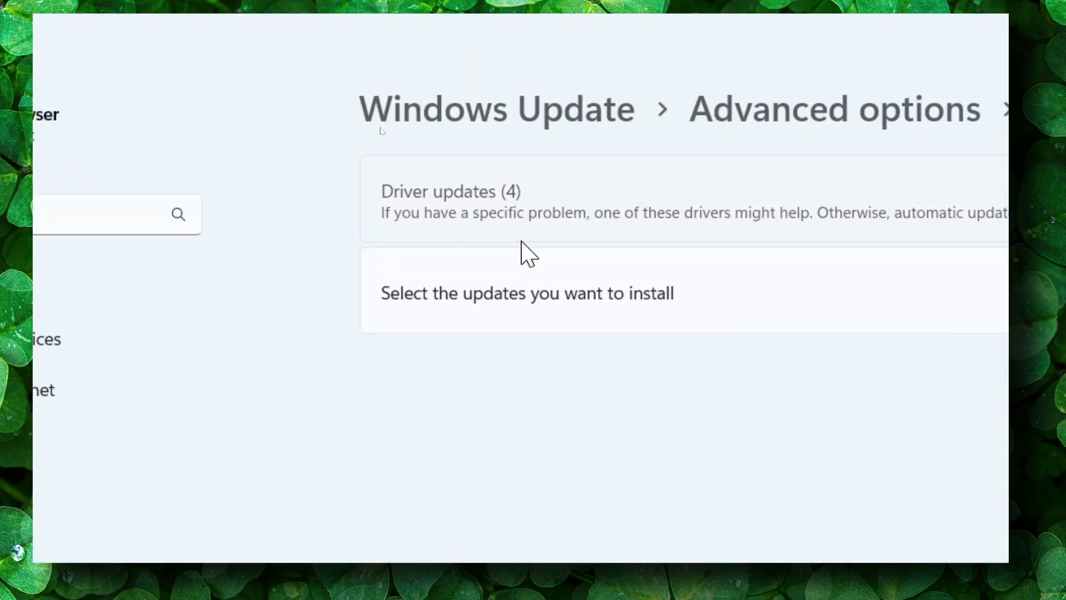
pyautogui.click(310, 93)
pyautogui.click(426, 281)
pyautogui.click(424, 341)
pyautogui.click(422, 404)
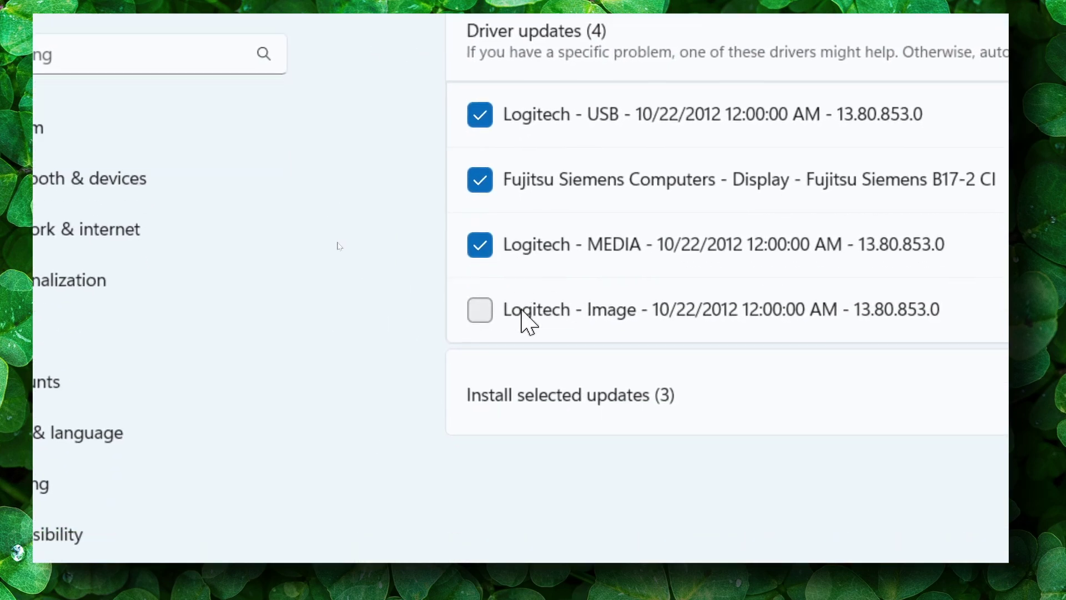
pyautogui.click(424, 469)
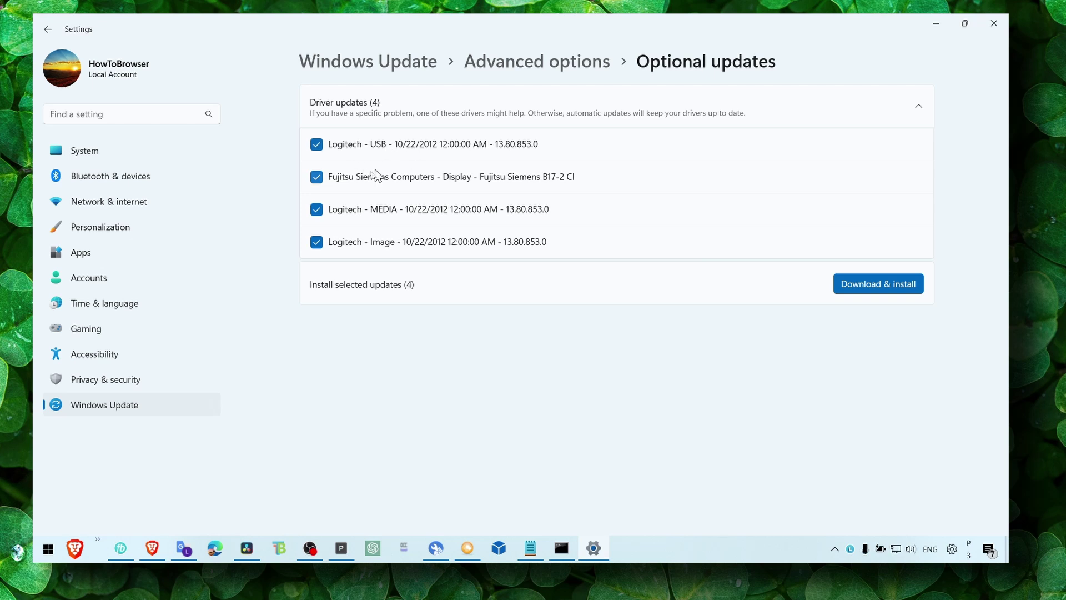
pyautogui.click(994, 23)
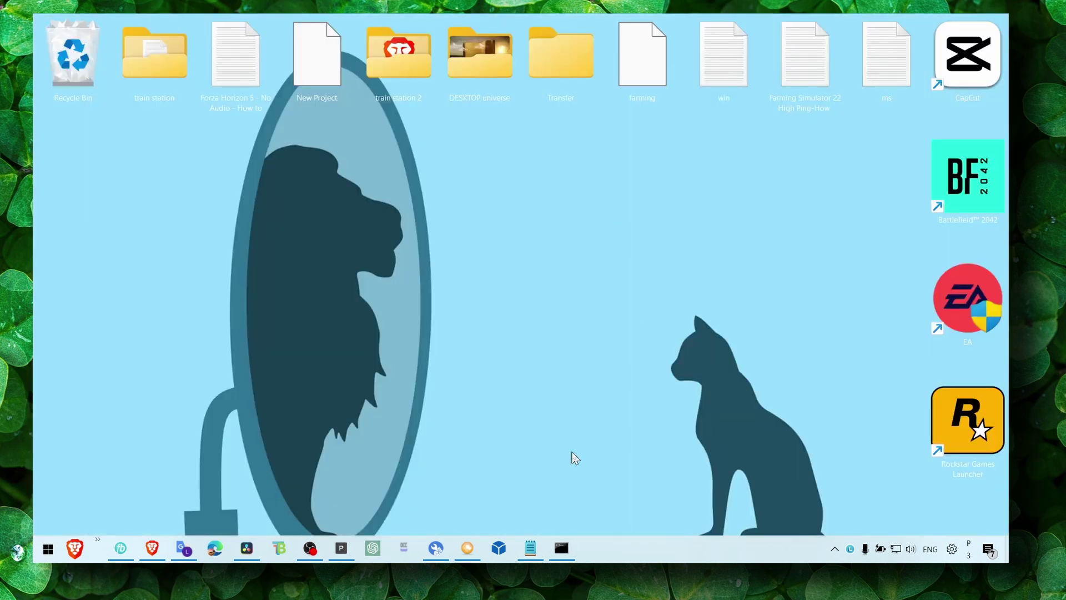
# Open the advanced network settings from the Network & internet settings and bring up the Network Connections window with more adapter options.
pyautogui.press('super+s')
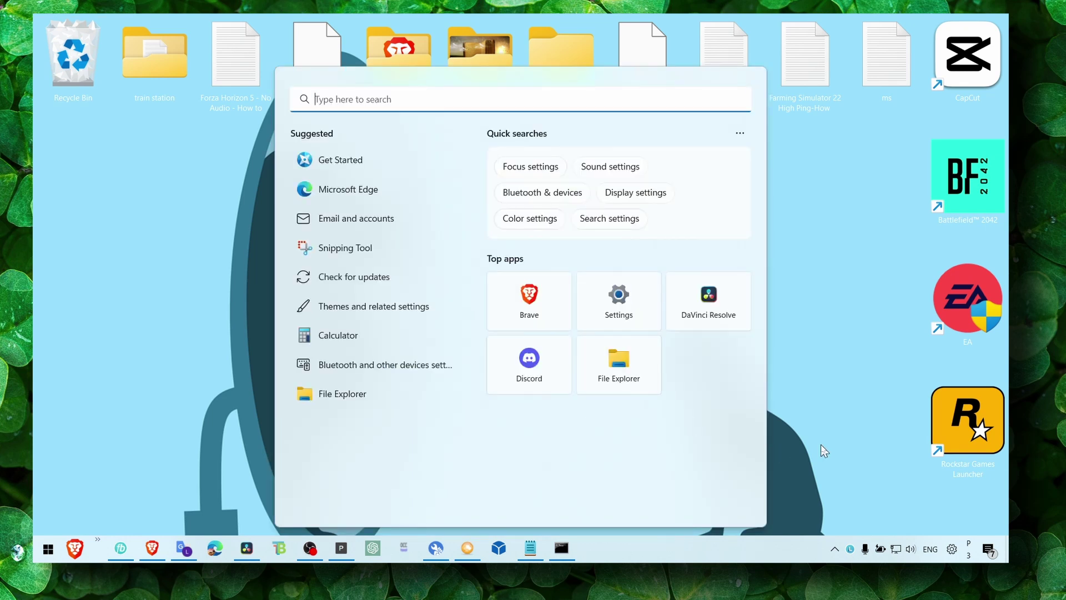
pyautogui.click(820, 447)
pyautogui.rightClick(561, 506)
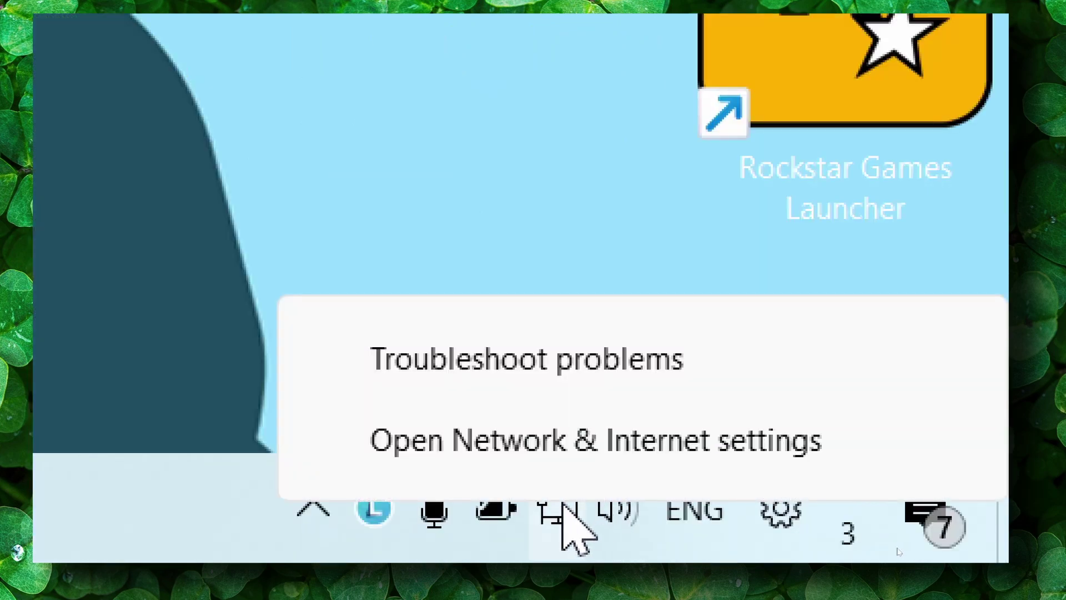
pyautogui.click(592, 438)
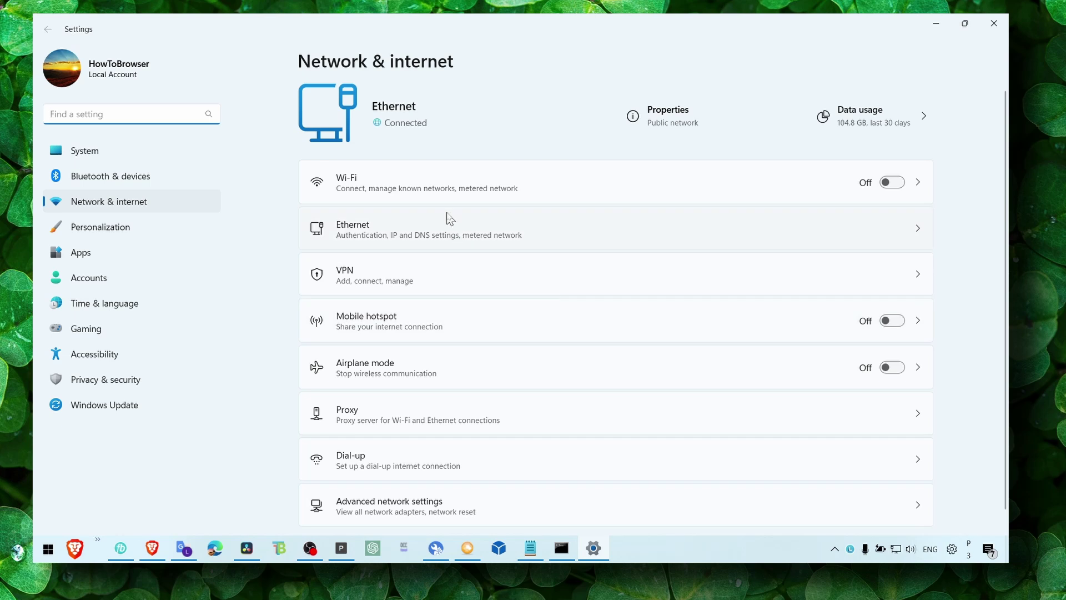
pyautogui.scroll(-1, 444, 300)
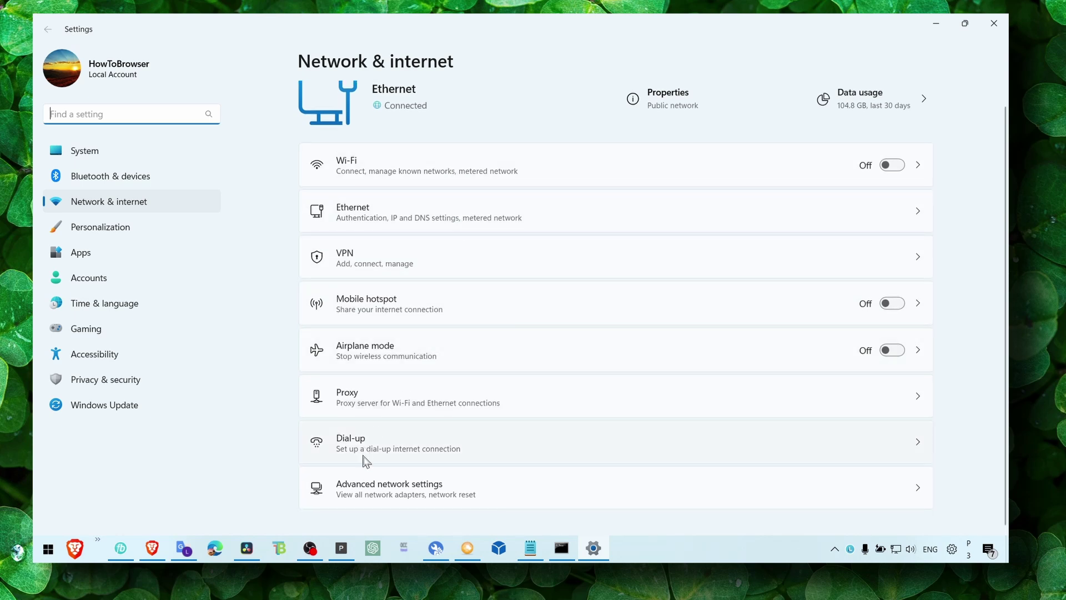
pyautogui.click(393, 478)
pyautogui.scroll(-2, 456, 333)
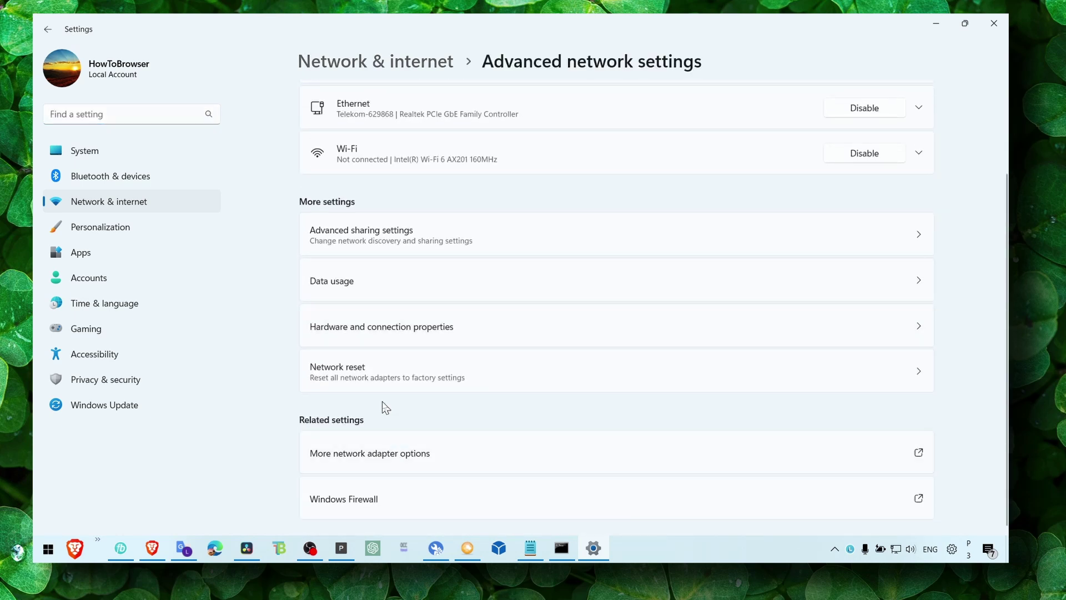
pyautogui.click(388, 447)
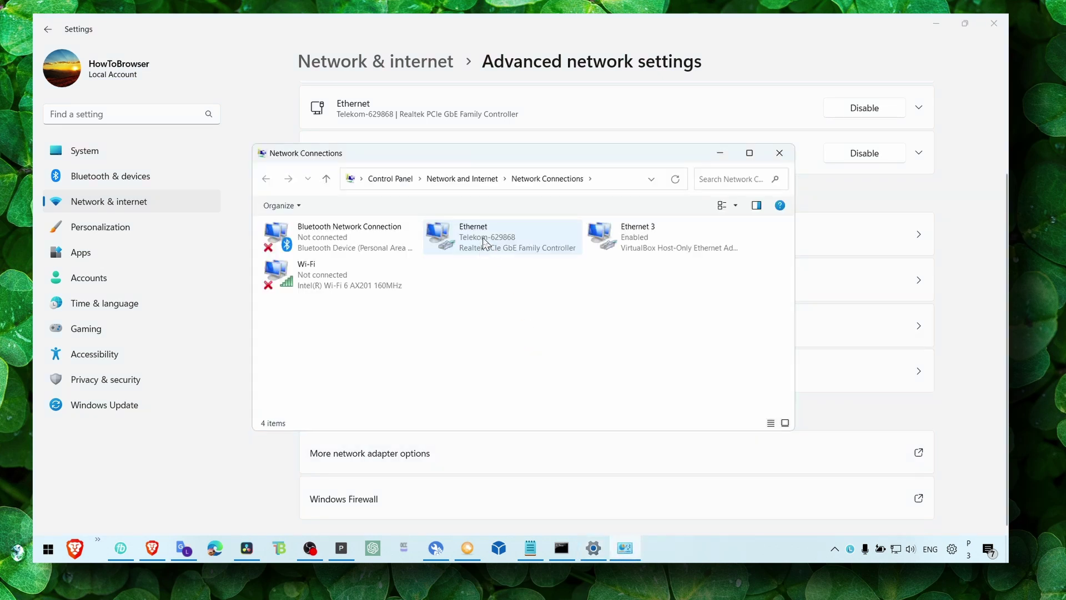
# Apply preferred DNS server 8.8.8.8 and alternate 8.8.4.4 in the Ethernet connection's TCP/IPv4 properties, and close all network windows.
pyautogui.rightClick(456, 246)
pyautogui.click(494, 368)
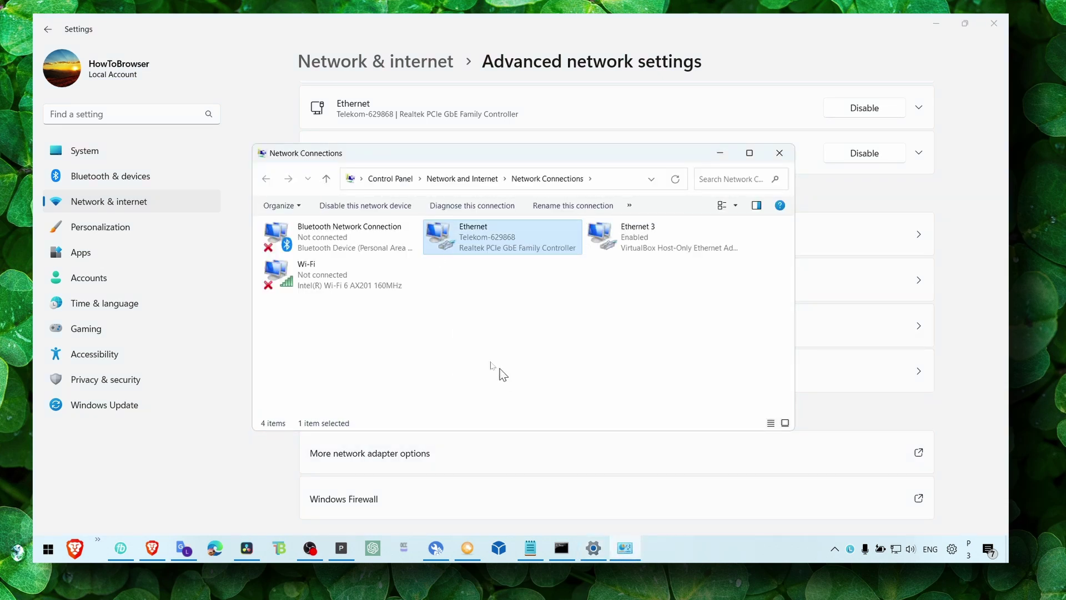
pyautogui.click(337, 373)
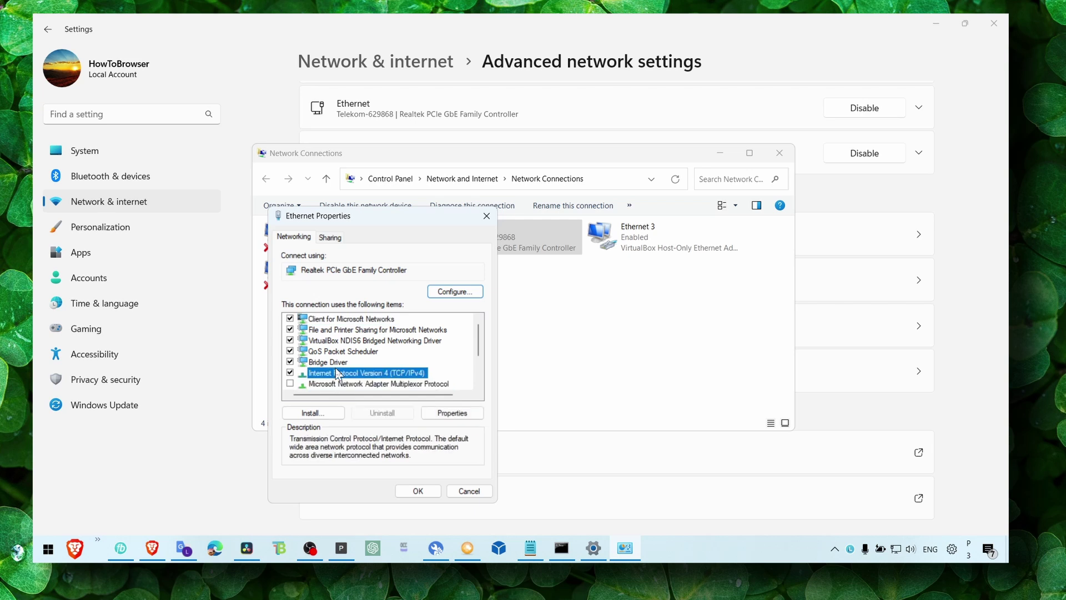
pyautogui.click(451, 412)
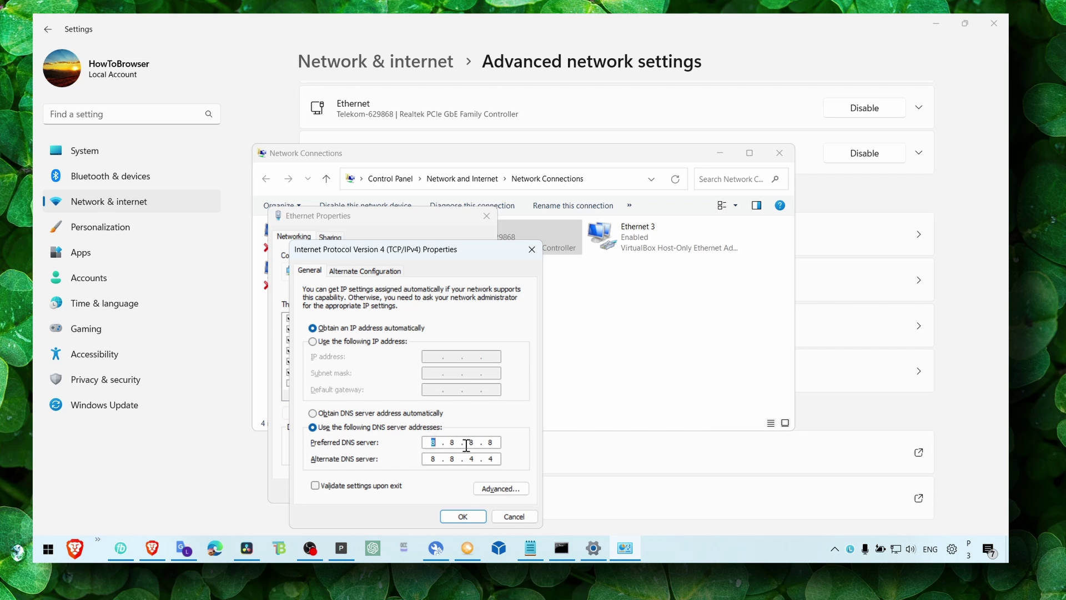
pyautogui.click(463, 517)
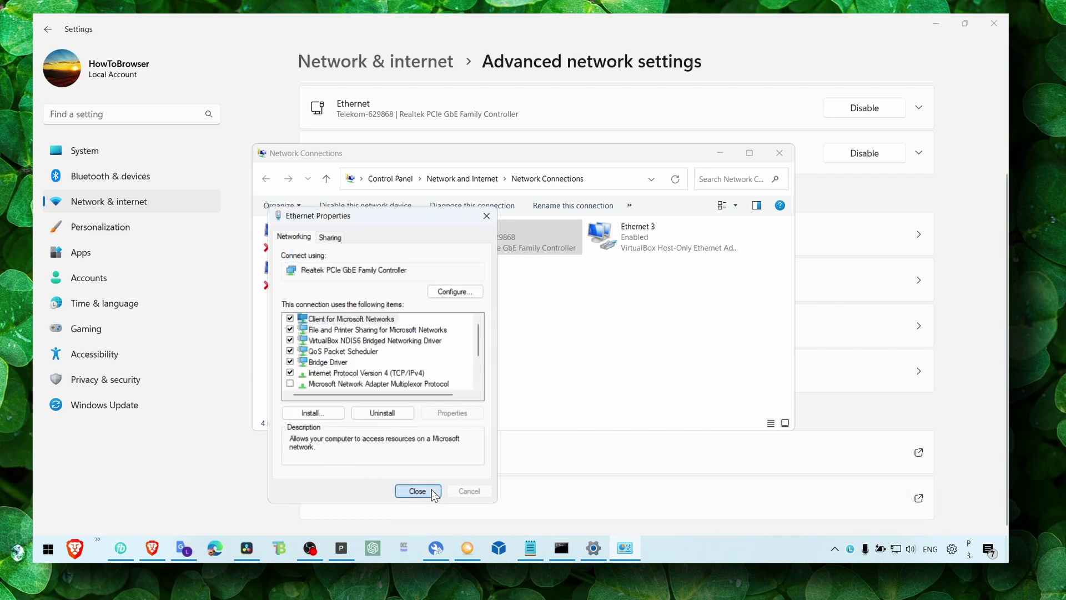
pyautogui.click(422, 492)
pyautogui.click(994, 23)
pyautogui.click(779, 152)
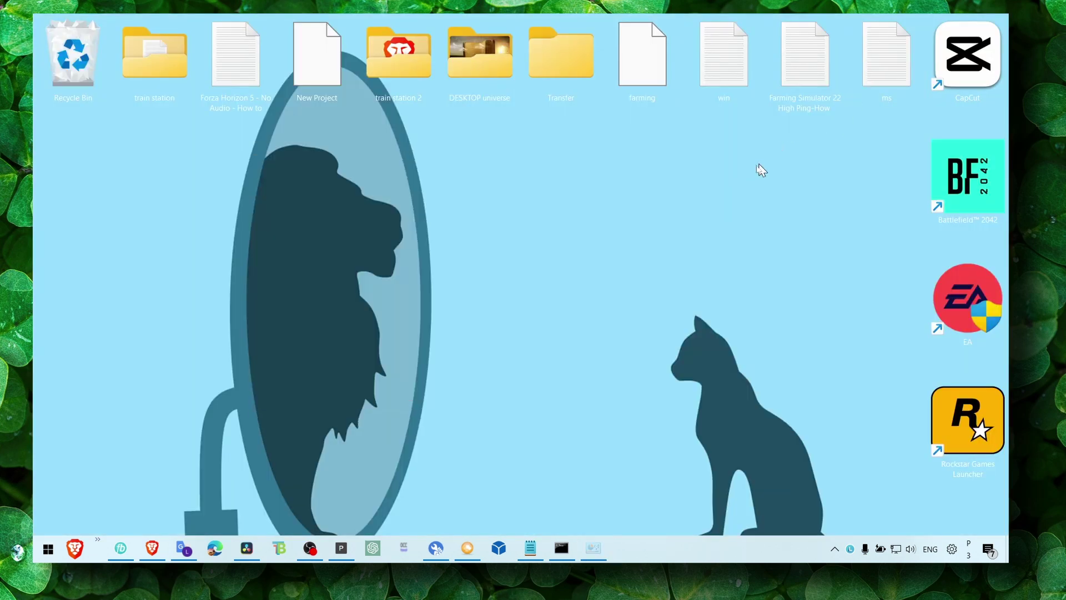